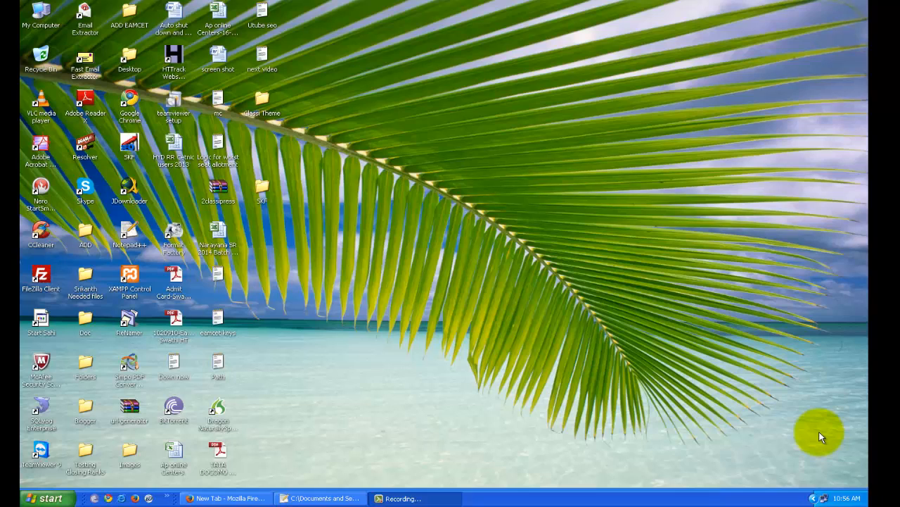
- Check the Common Software Manager from its tray icon, then close its window
click(813, 498)
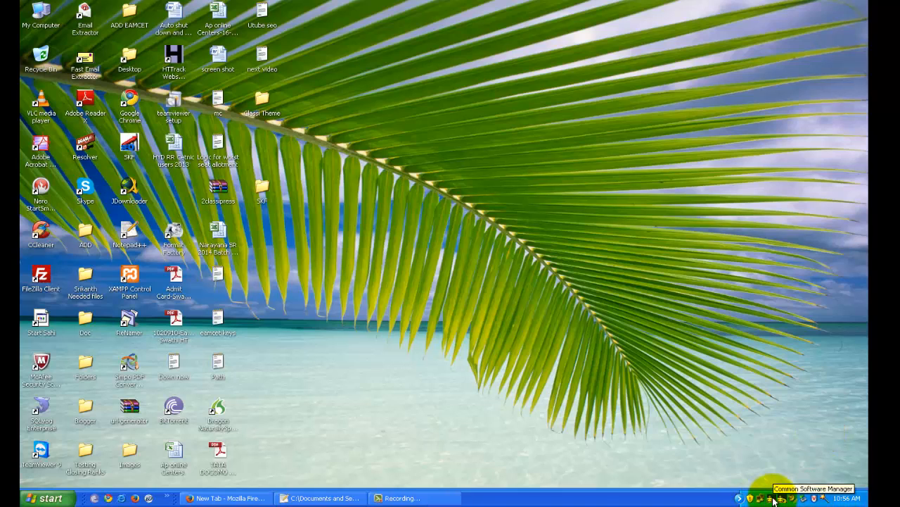
double_click(774, 498)
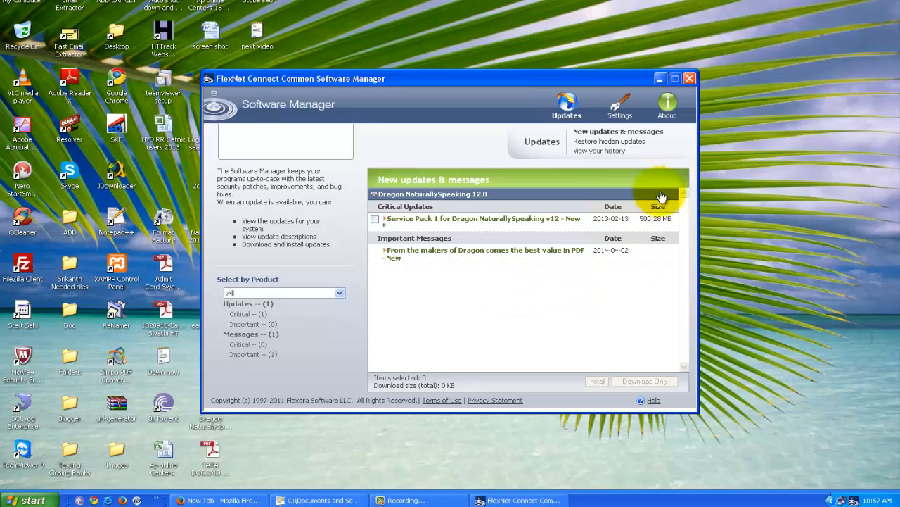
click(690, 78)
- Copy the uninstaller name from Notepad++ and search Google for 'download SoftwareManagerUninstall.exe'
click(320, 500)
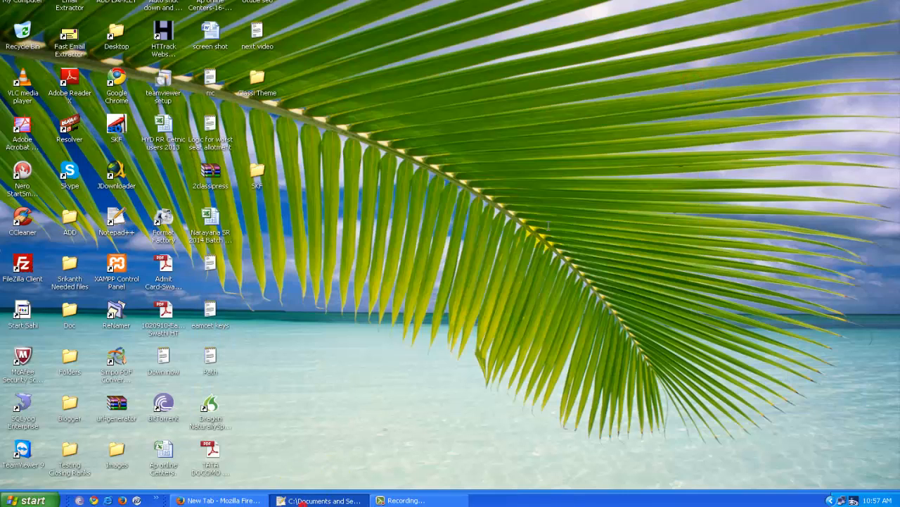
drag(213, 40, 28, 41)
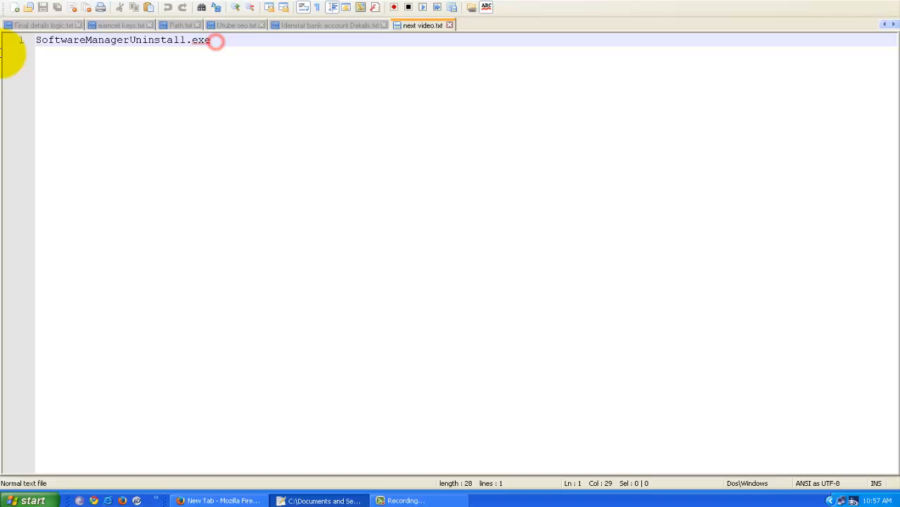
click(229, 500)
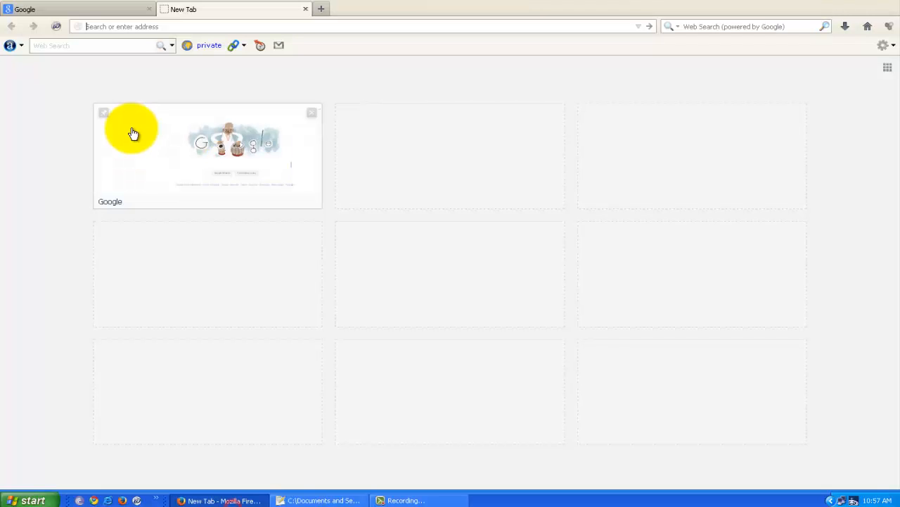
click(93, 14)
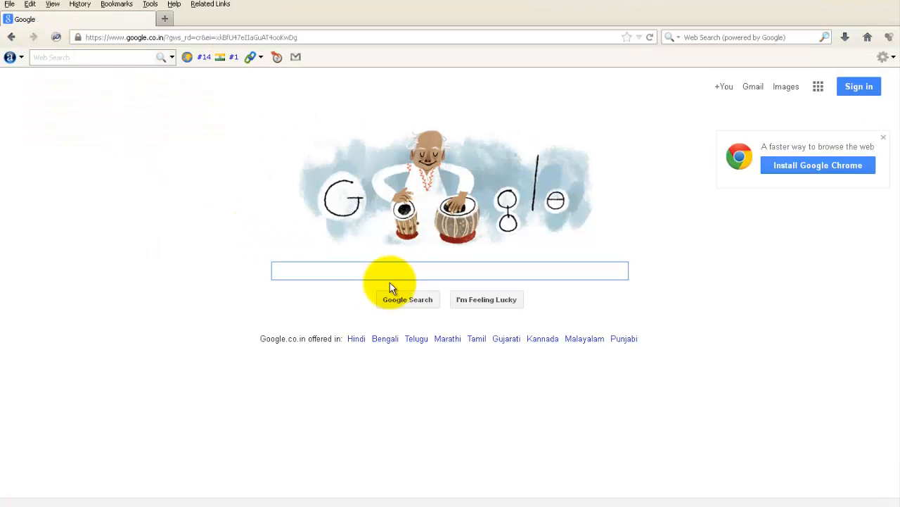
click(371, 268)
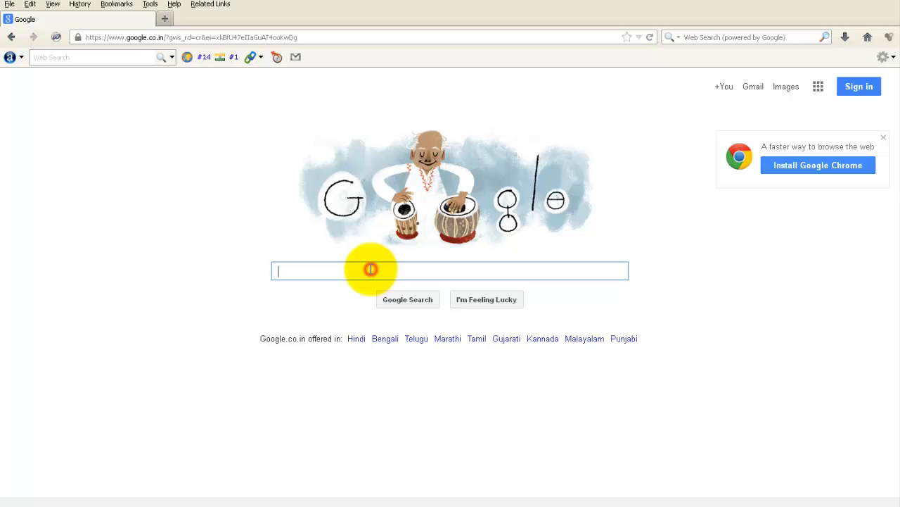
text(download SoftwareManagerUninstall.exe)
key(Return)
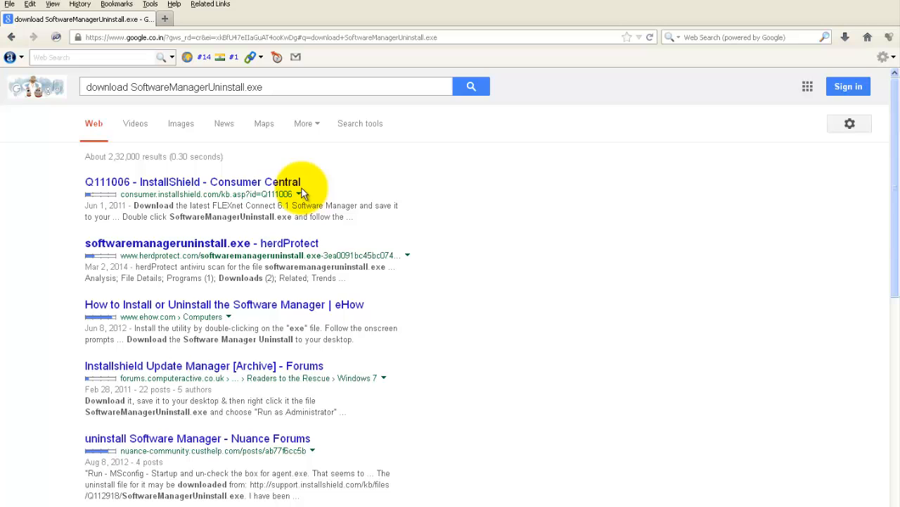
right_click(299, 185)
- Save SoftwareManagerUninstall.exe from the InstallShield Consumer Central article and run it from Downloads
key(Escape)
click(287, 182)
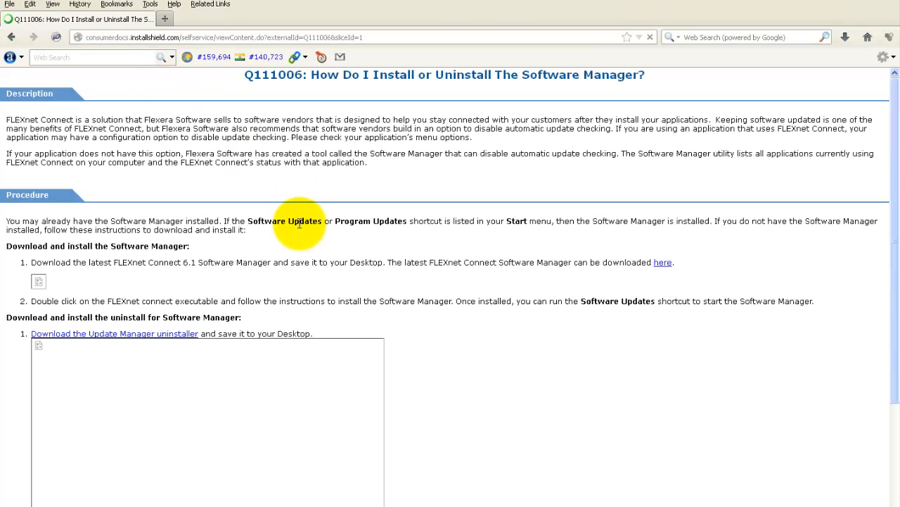
click(151, 335)
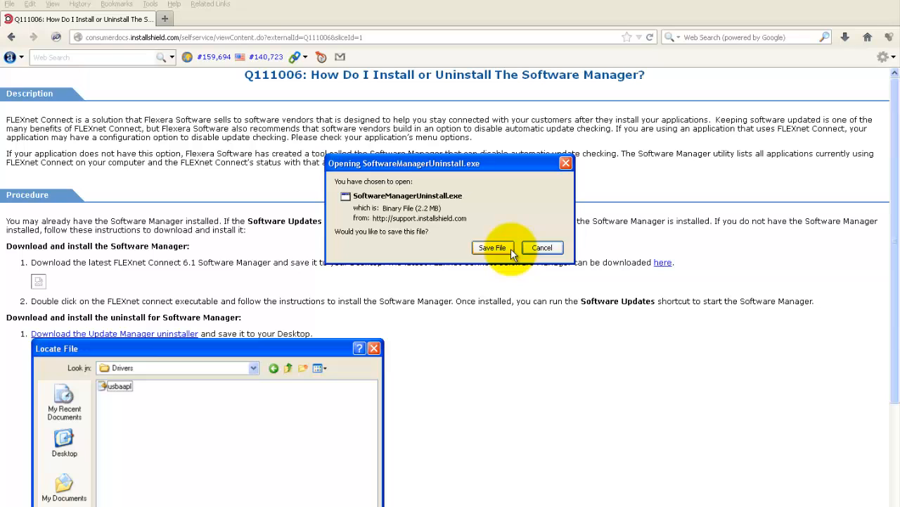
click(539, 249)
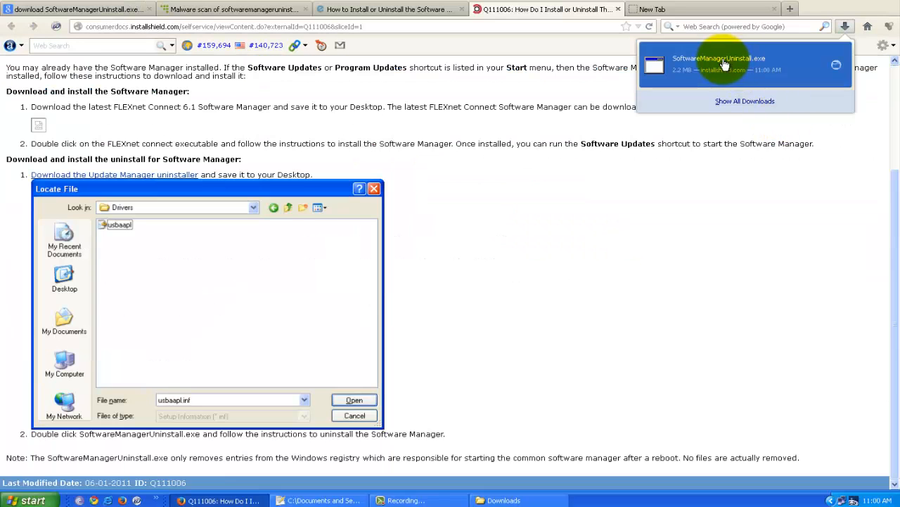
click(726, 61)
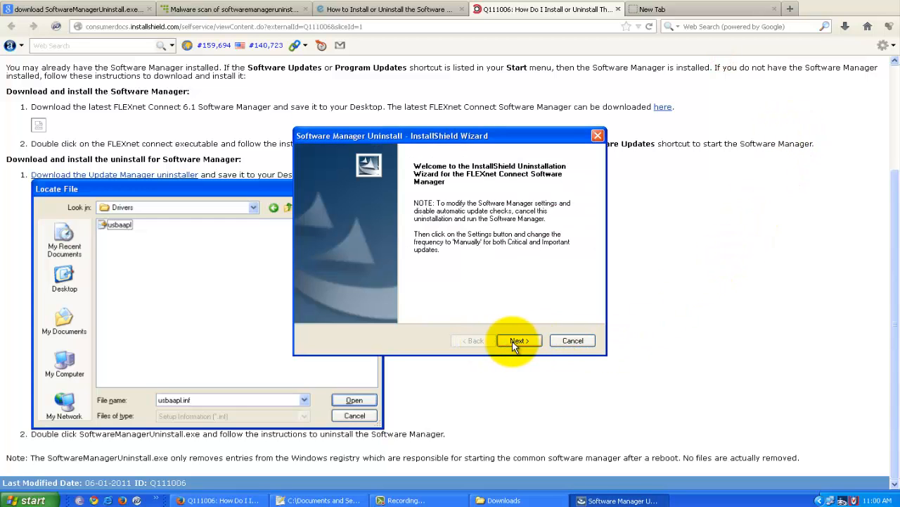
- Confirm removal of the FLEXnet Connect Software Manager and wait for Uninstallation Complete
click(519, 341)
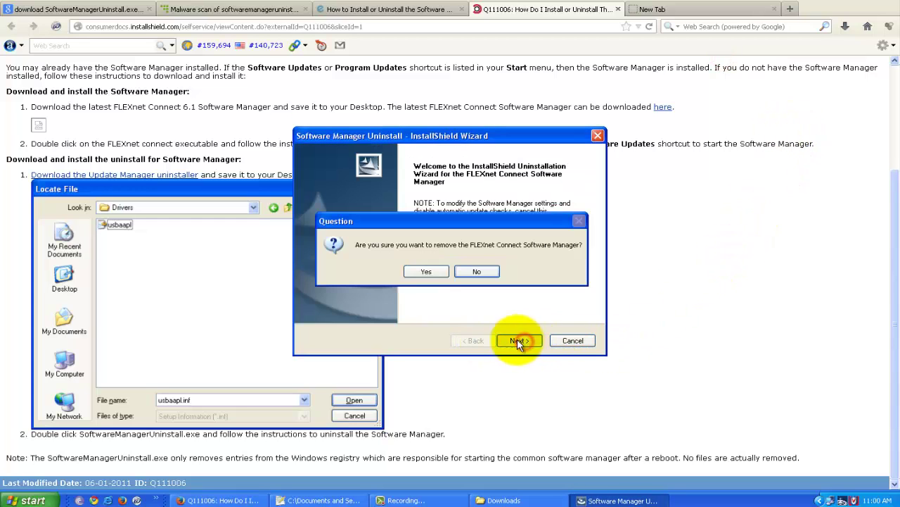
click(426, 271)
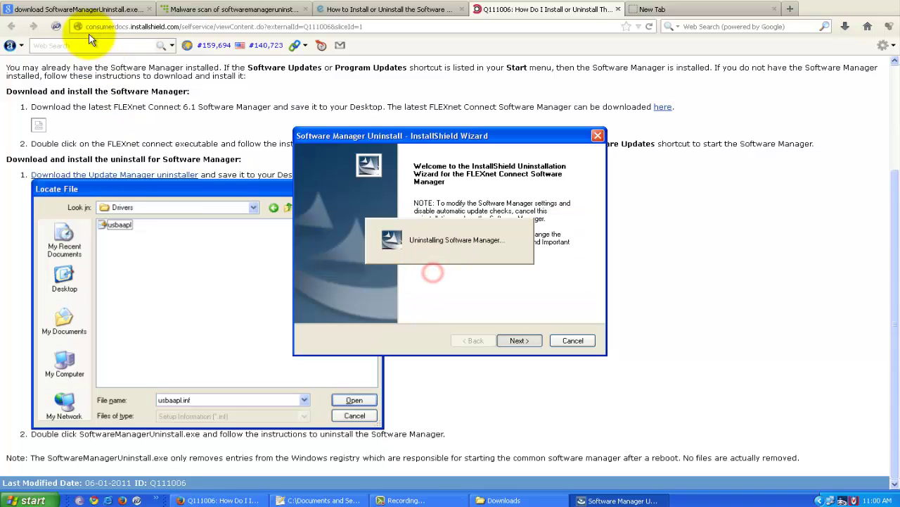
click(732, 16)
click(622, 500)
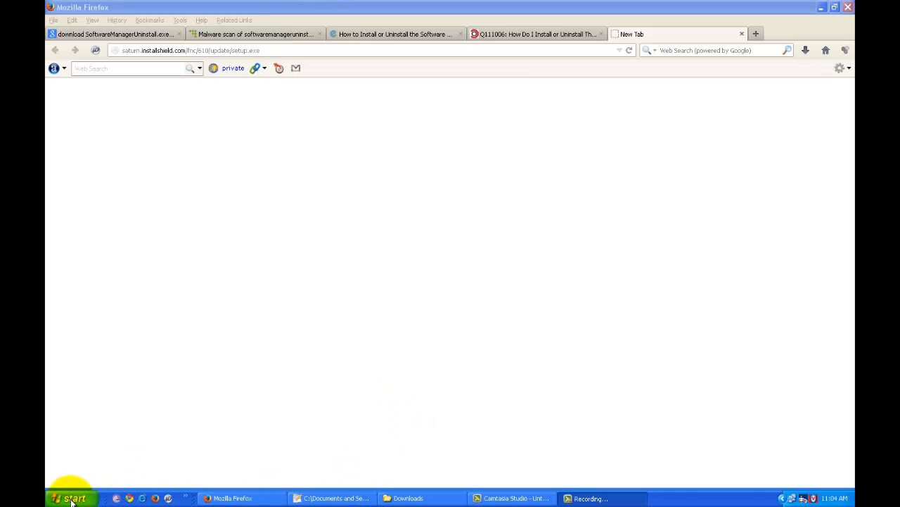
- Restart the computer from Start > Turn Off Computer
click(33, 500)
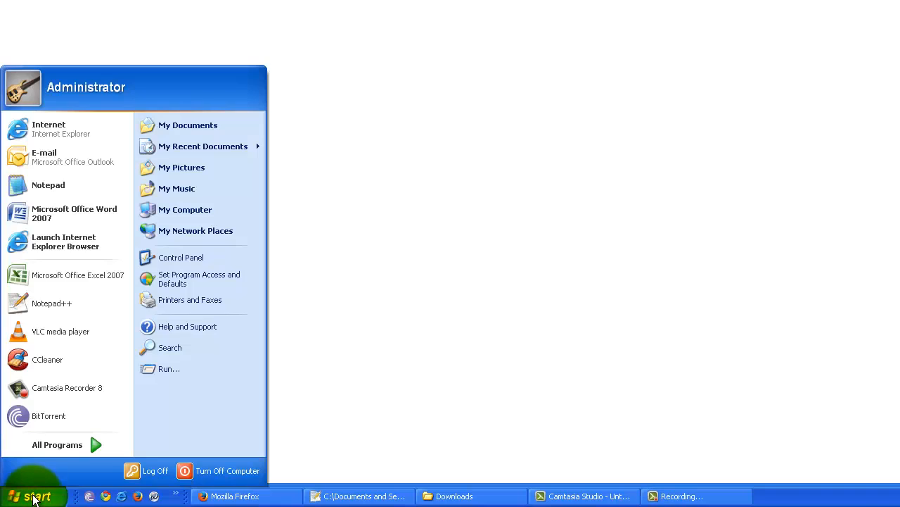
click(193, 472)
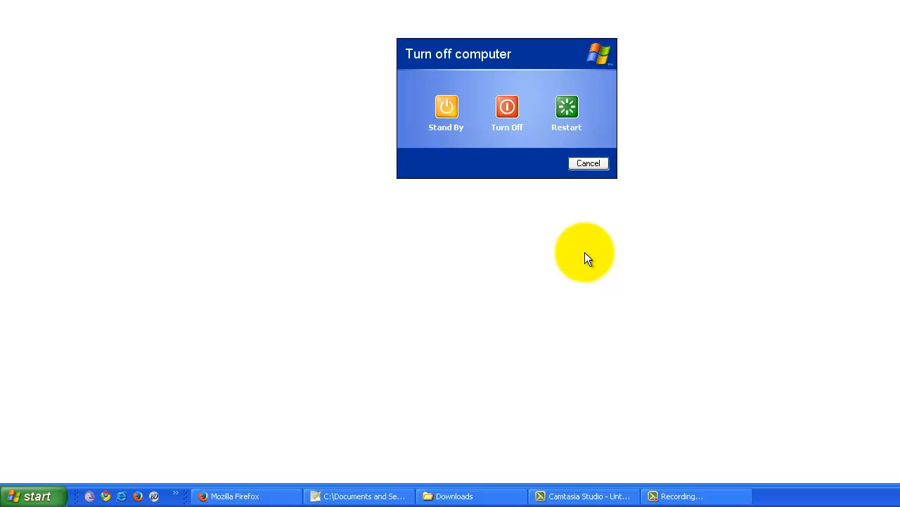
click(570, 112)
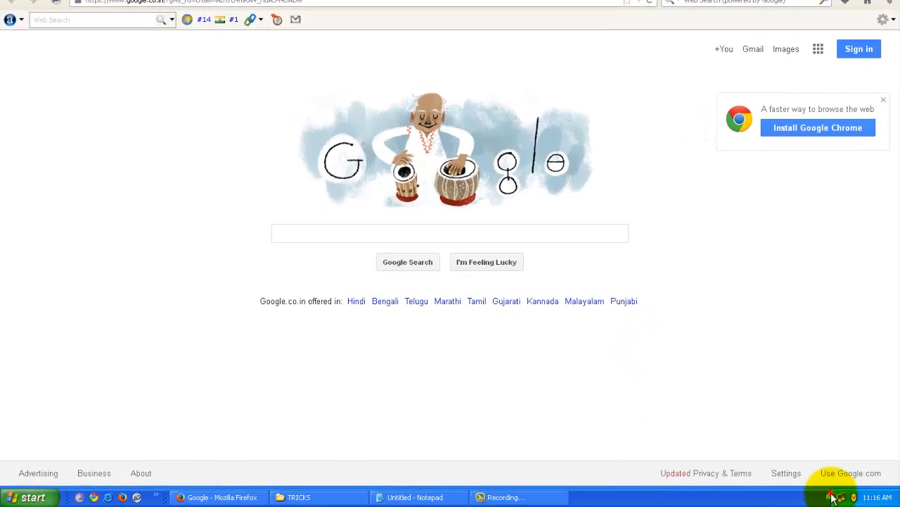
- Expand the hidden tray icons to verify the Software Manager icon is gone
click(813, 498)
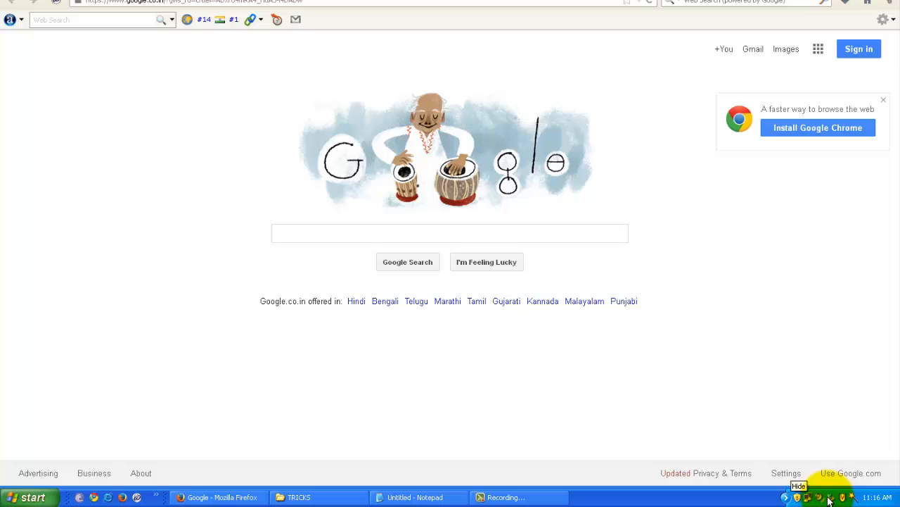